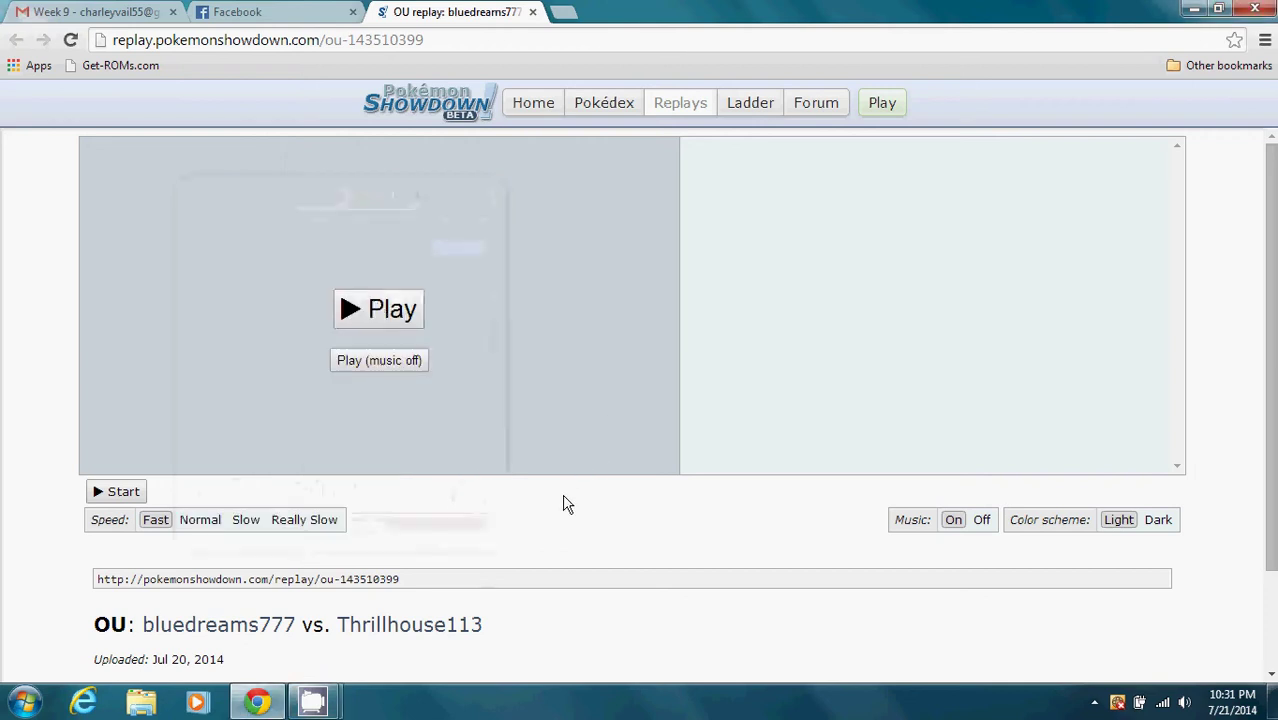
# Start the bluedreams777 vs. Thrillhouse113 OU battle replay
pyautogui.click(378, 306)
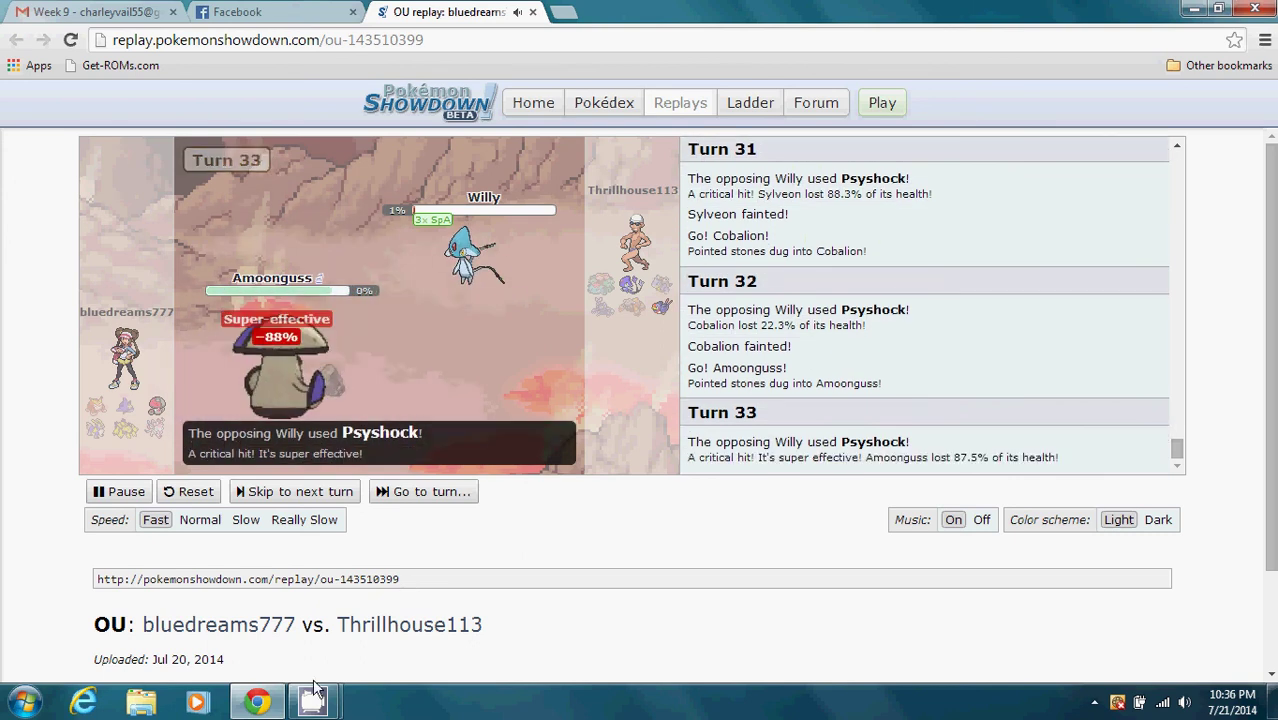
pyautogui.moveTo(313, 702)
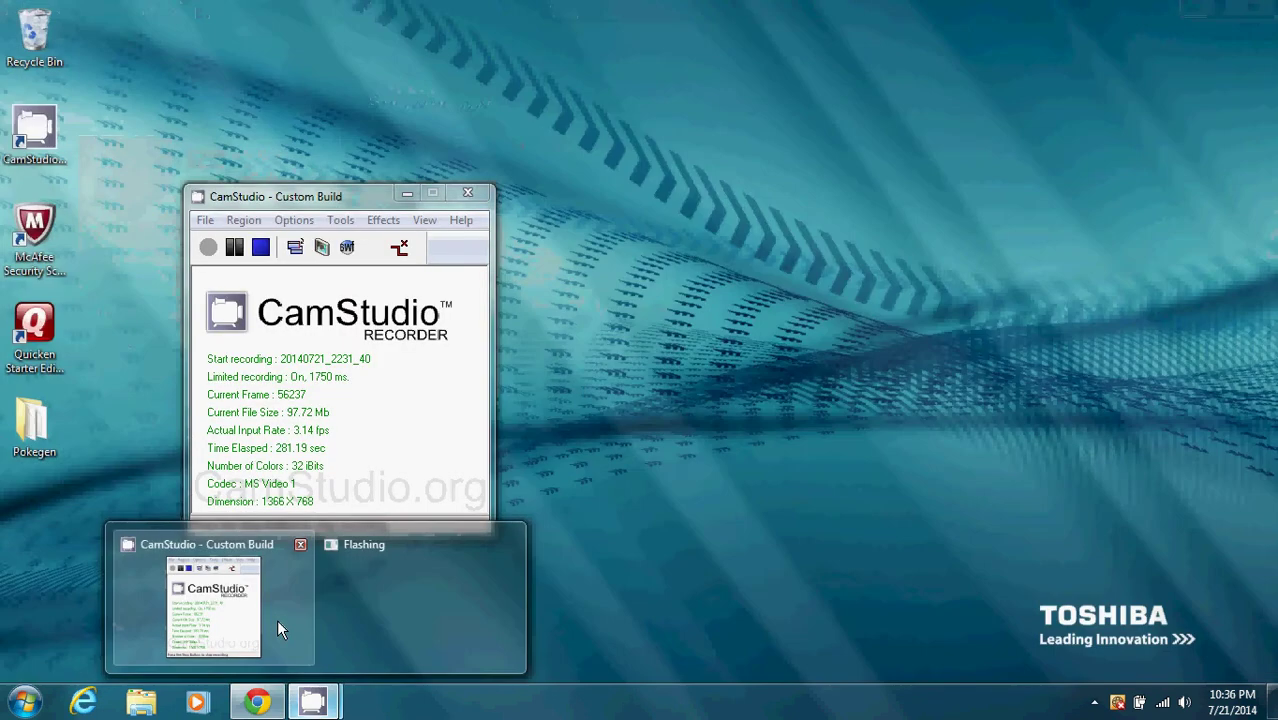
# After Thrillhouse113 wins on turn 33, restore the CamStudio recorder window from the taskbar
pyautogui.click(277, 619)
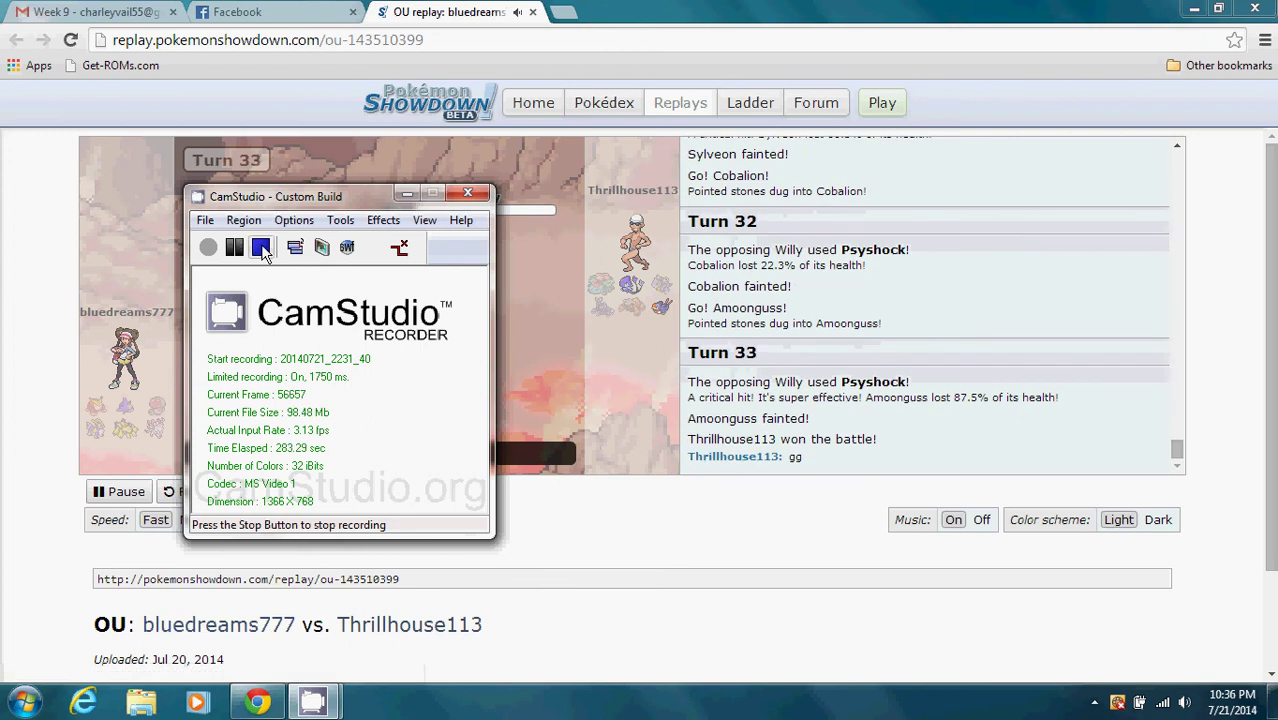